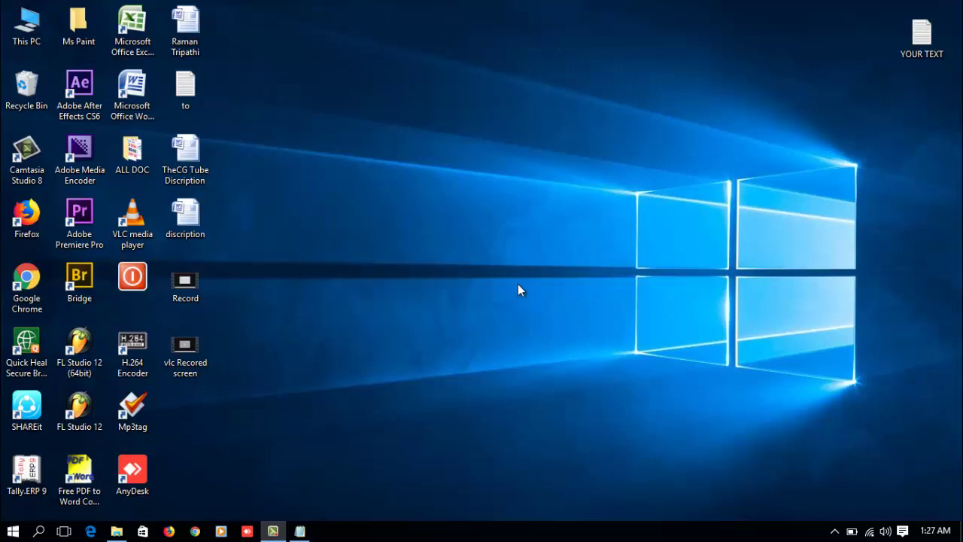
- Bring up the Notepad note "to", read through its four lines of introduction text, and minimize it
{"action": "left_click", "coordinate": [300, 531]}
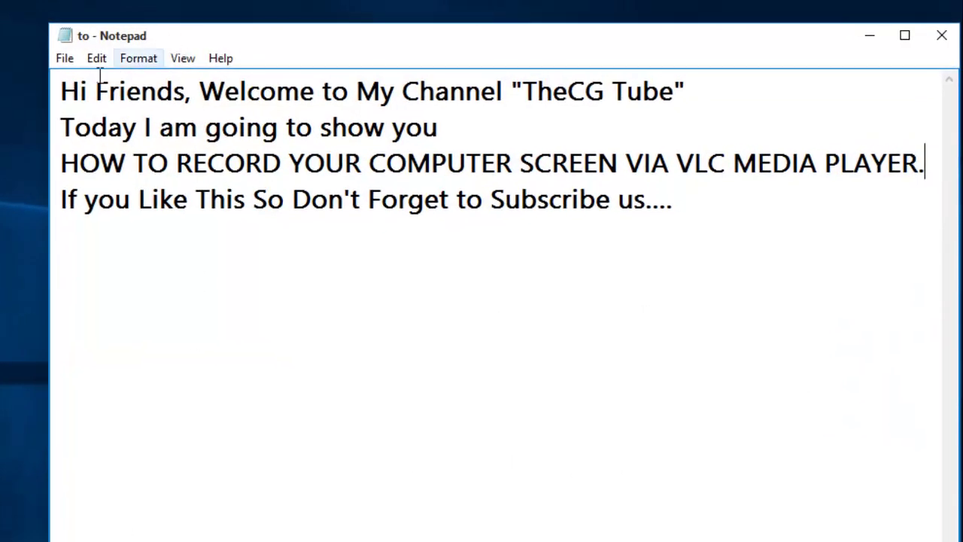
{"action": "left_click", "coordinate": [66, 94]}
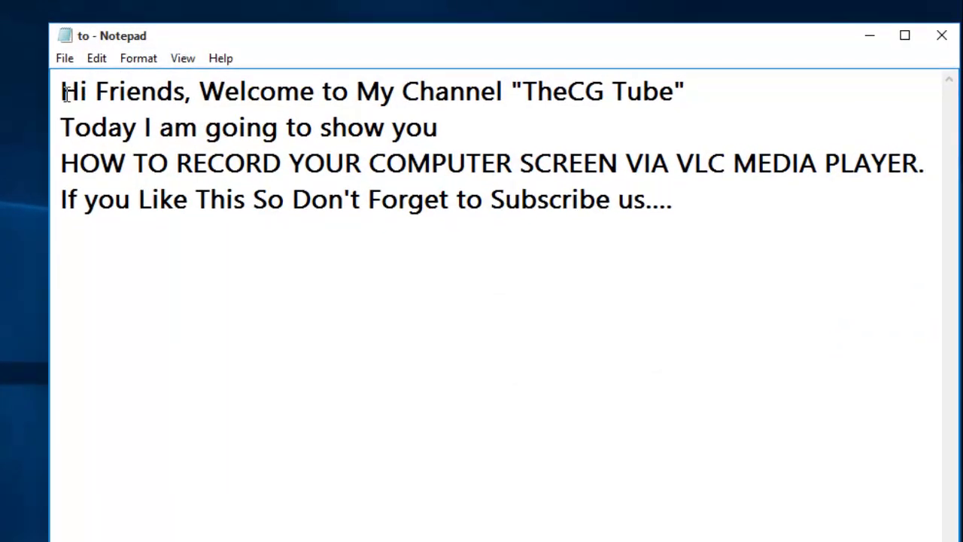
{"action": "left_click_drag", "start_coordinate": [64, 87], "coordinate": [675, 85]}
{"action": "left_click", "coordinate": [675, 90]}
{"action": "left_click_drag", "start_coordinate": [61, 127], "coordinate": [448, 136]}
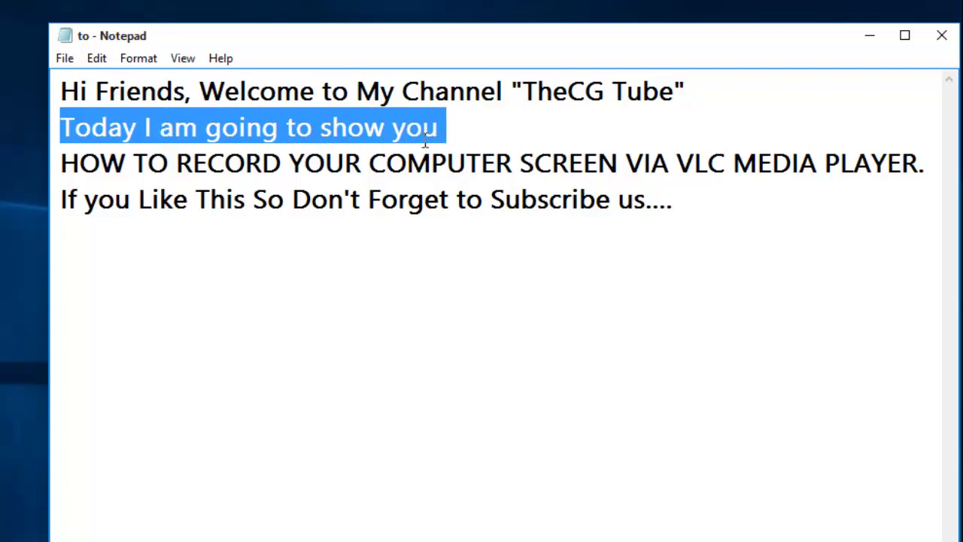
{"action": "left_click_drag", "start_coordinate": [62, 163], "coordinate": [917, 165]}
{"action": "left_click", "coordinate": [916, 165]}
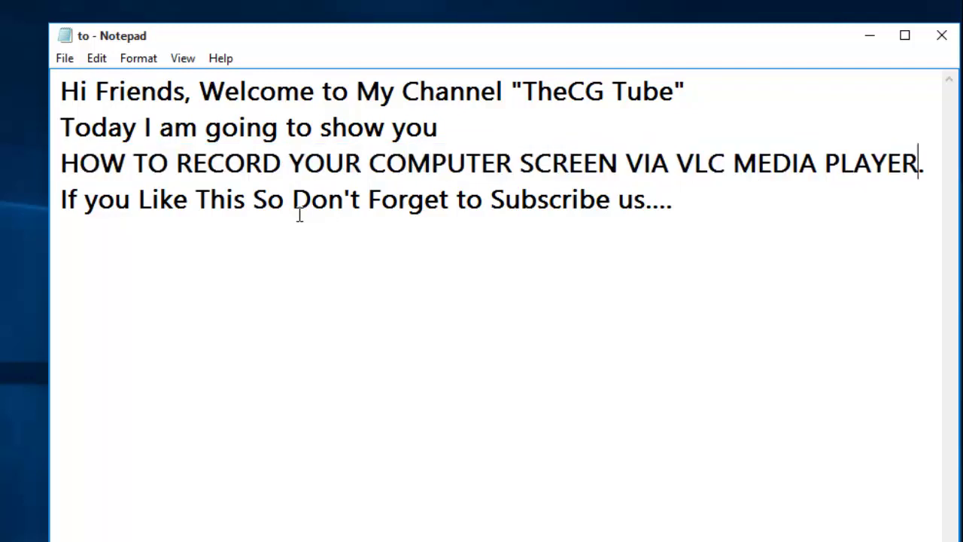
{"action": "left_click_drag", "start_coordinate": [63, 199], "coordinate": [681, 210]}
{"action": "left_click", "coordinate": [683, 209]}
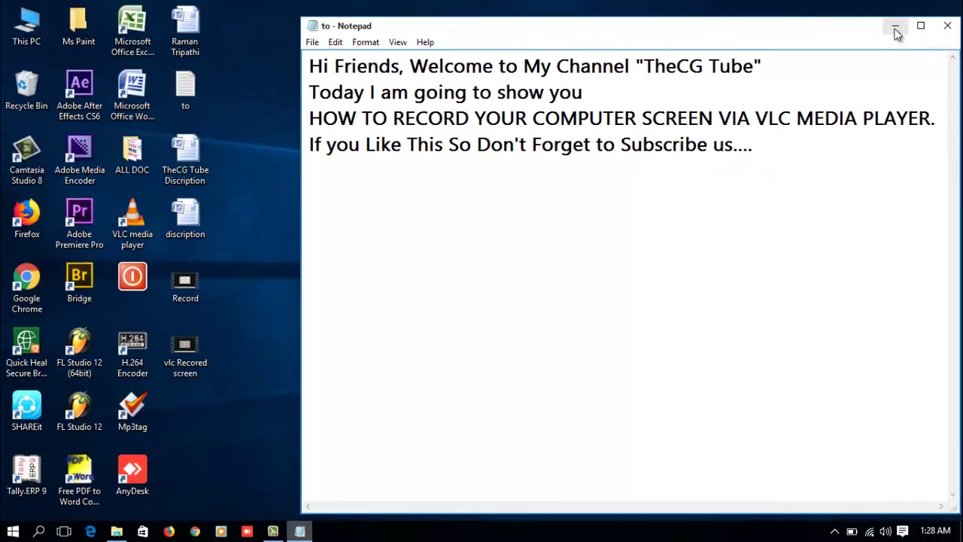
{"action": "left_click", "coordinate": [874, 33]}
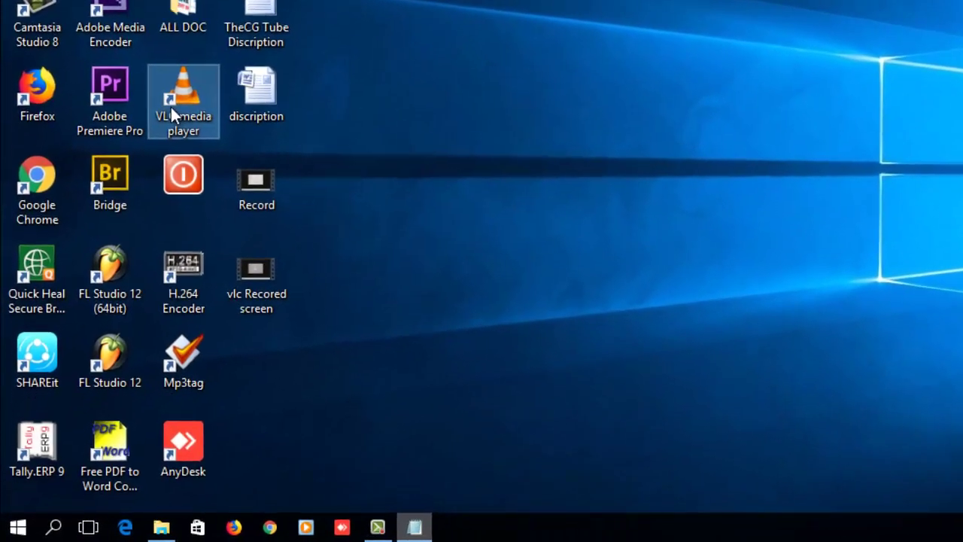
- Launch VLC media player from the desktop and set up a capture device source with the capture mode Desktop
{"action": "right_click", "coordinate": [173, 104]}
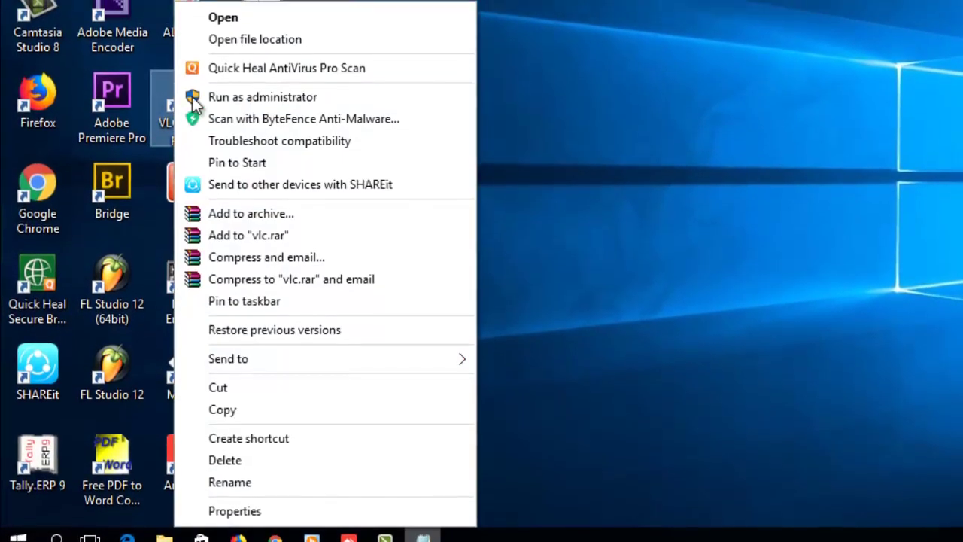
{"action": "left_click", "coordinate": [241, 52]}
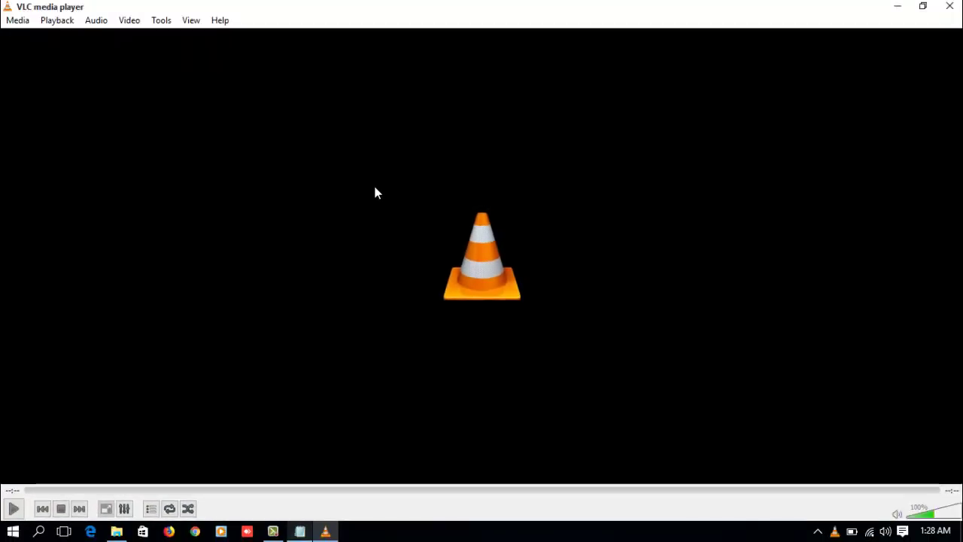
{"action": "left_click", "coordinate": [16, 21]}
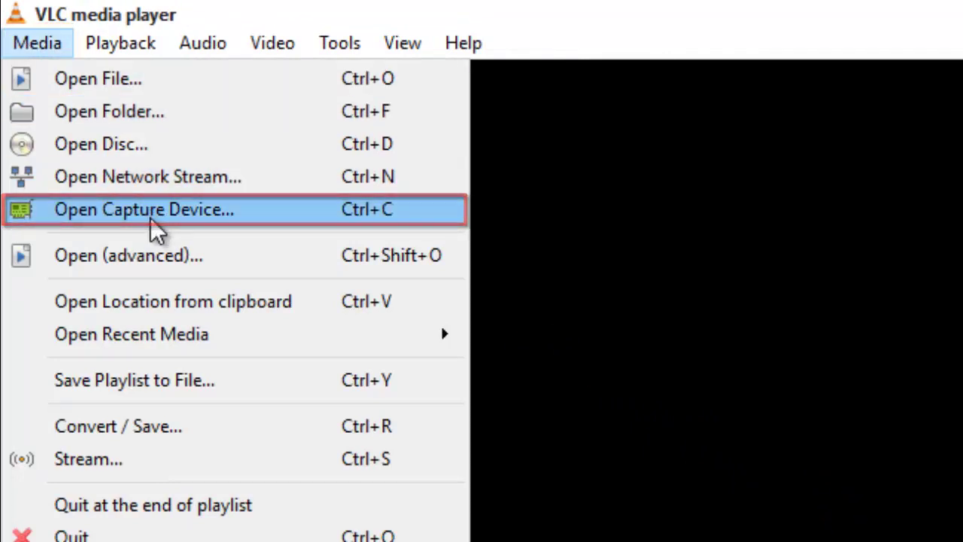
{"action": "left_click", "coordinate": [215, 217]}
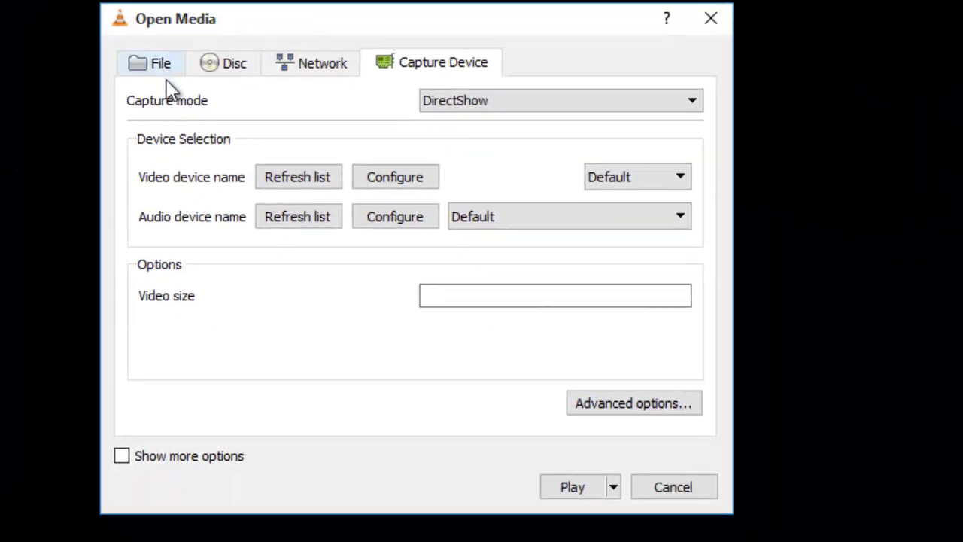
{"action": "left_click", "coordinate": [481, 107]}
{"action": "left_click", "coordinate": [487, 158]}
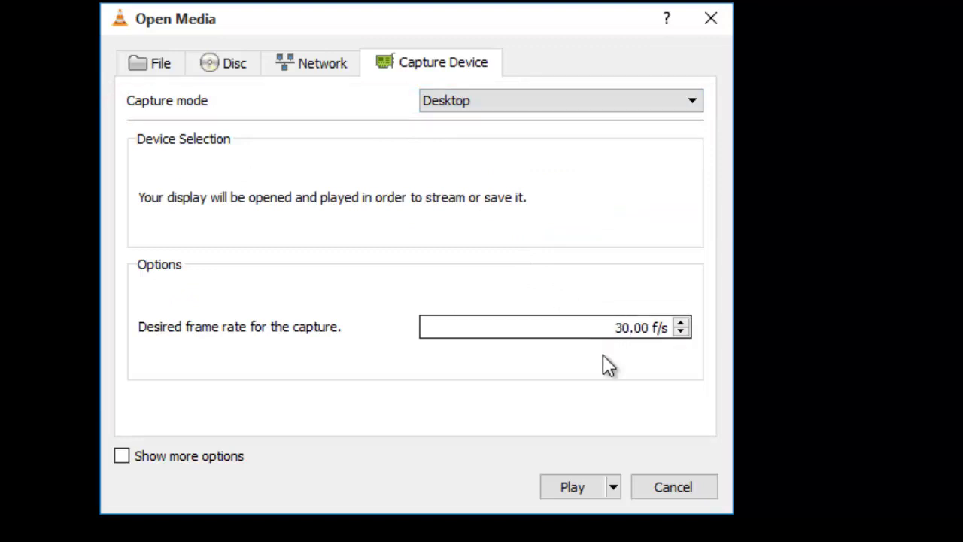
- Choose to convert the desktop capture and set its destination file to VLC RECORD SCREEN.MP4 on the Desktop
{"action": "left_click", "coordinate": [613, 487]}
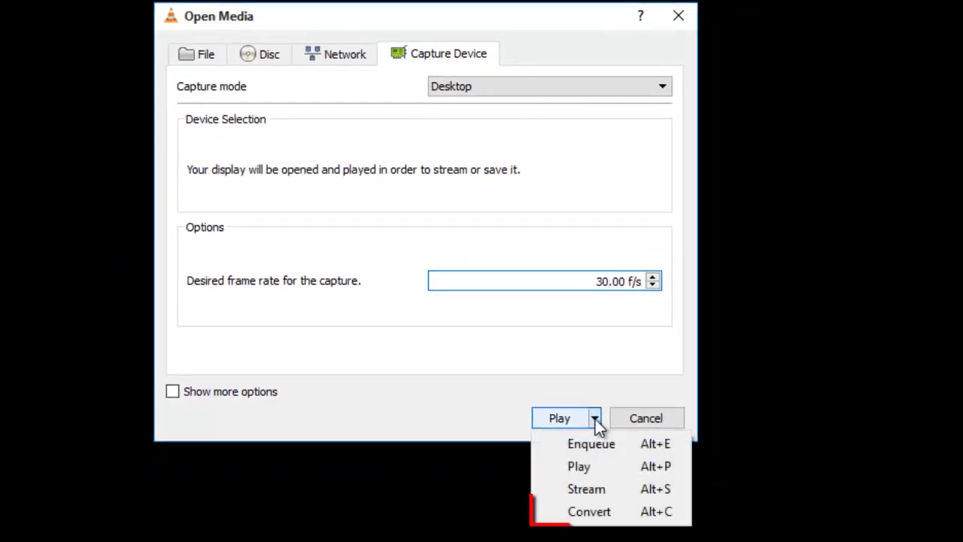
{"action": "left_click", "coordinate": [590, 516]}
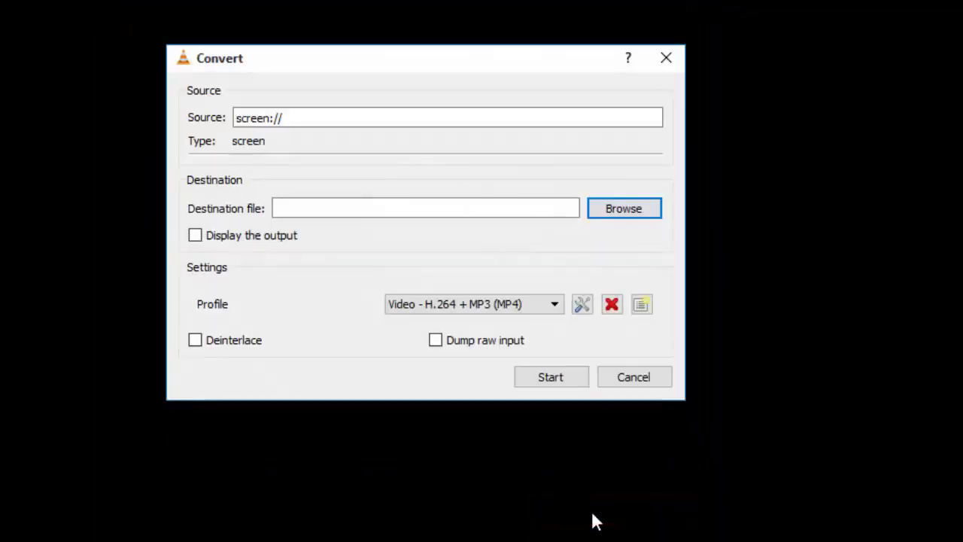
{"action": "left_click", "coordinate": [623, 209]}
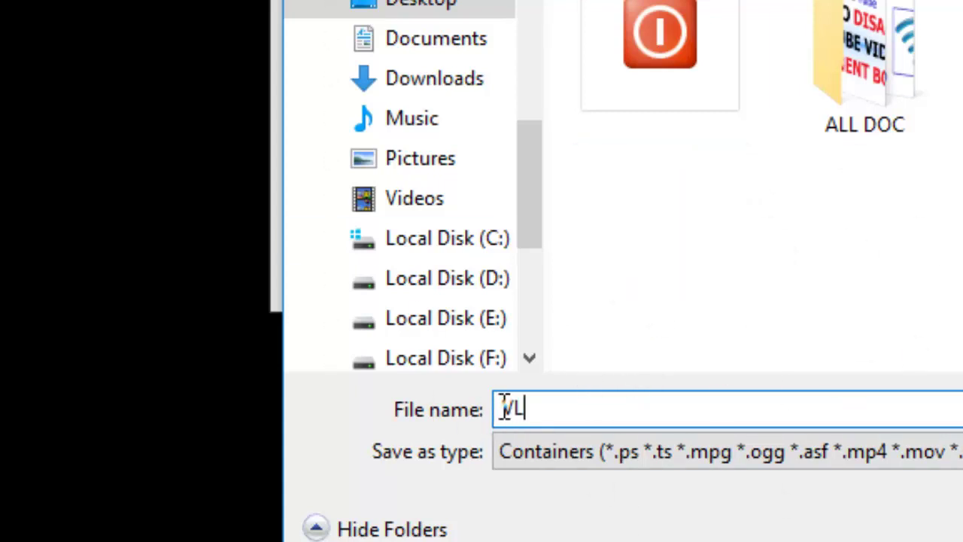
{"action": "type", "text": "C RE"}
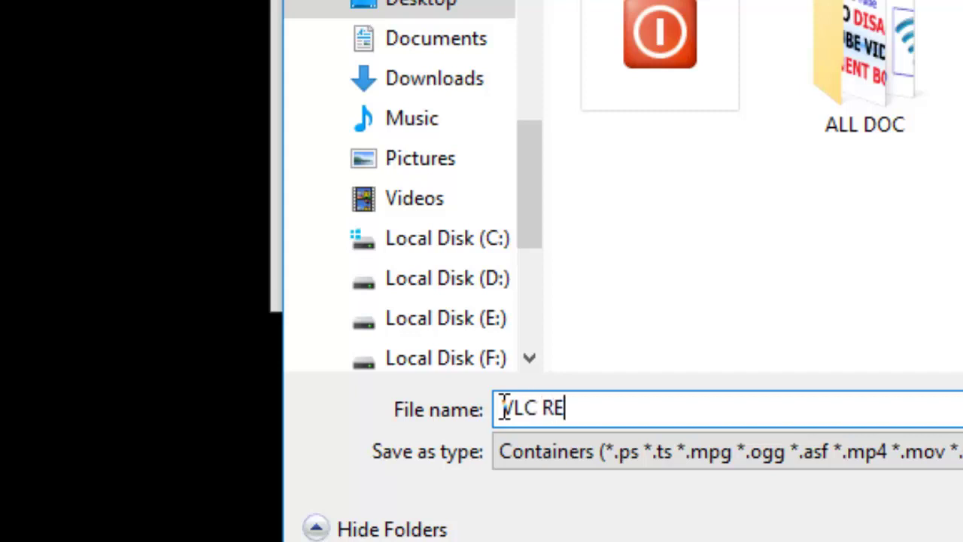
{"action": "type", "text": "CORD "}
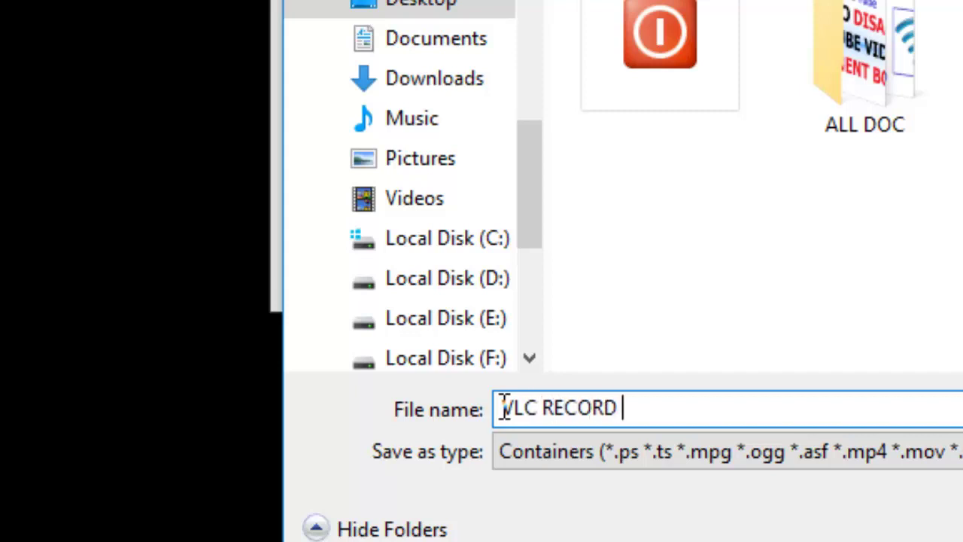
{"action": "type", "text": "SCREEM"}
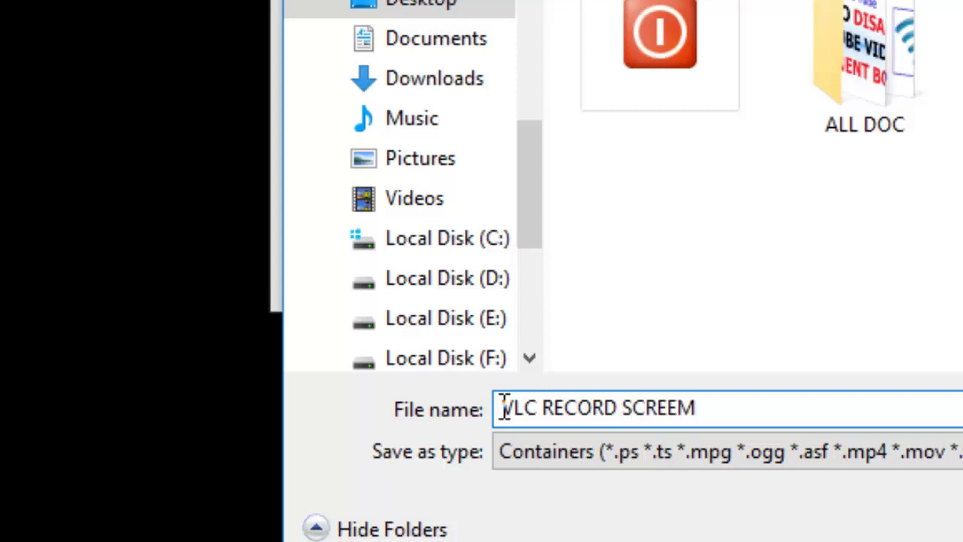
{"action": "key", "text": "BackSpace"}
{"action": "type", "text": "N.MP4"}
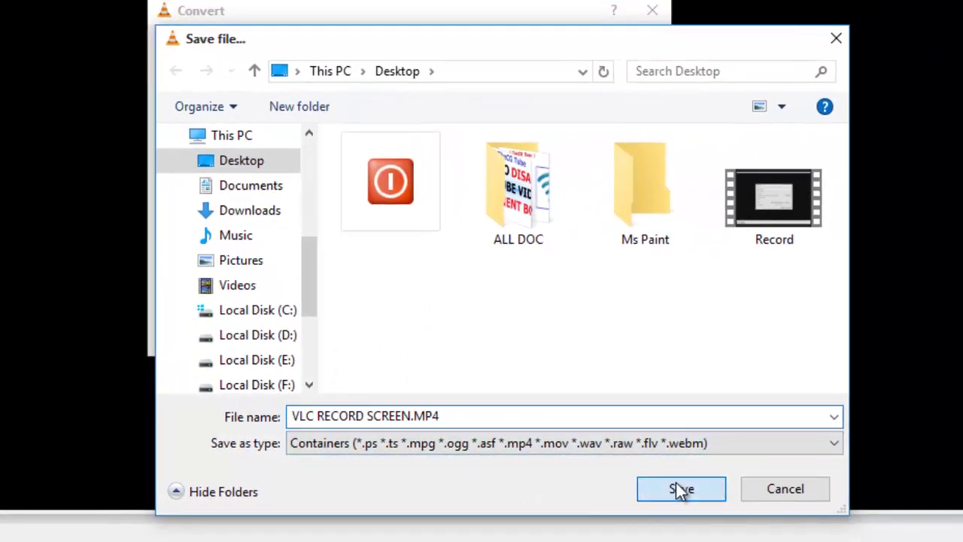
{"action": "left_click", "coordinate": [675, 483]}
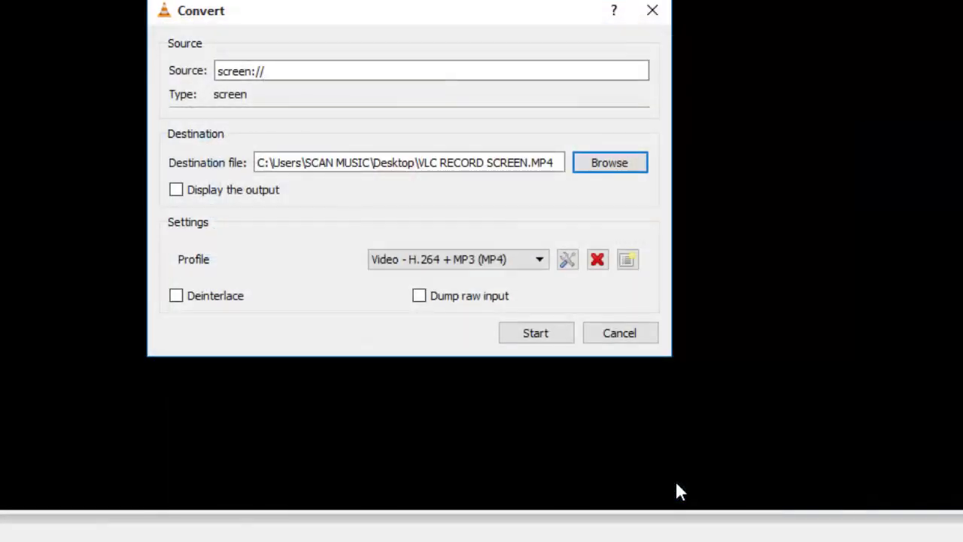
- Save the conversion profile with MP4/MOV encapsulation, start the screen recording, and minimize VLC
{"action": "left_click", "coordinate": [568, 259]}
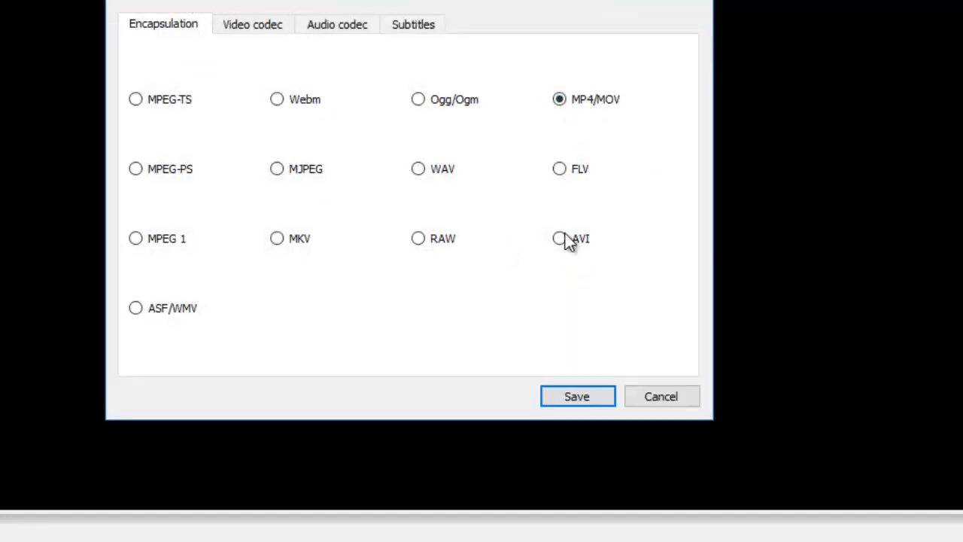
{"action": "left_click", "coordinate": [570, 399]}
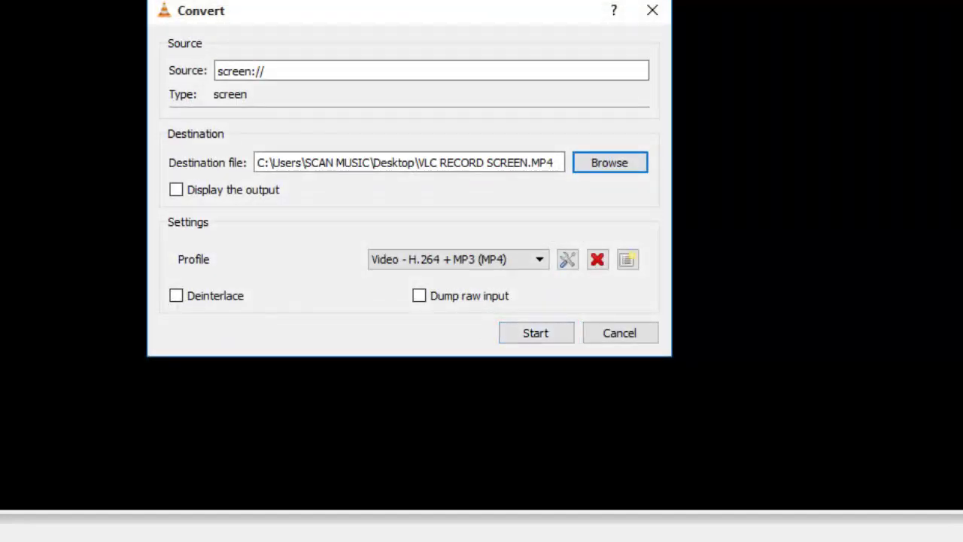
{"action": "left_click", "coordinate": [539, 337]}
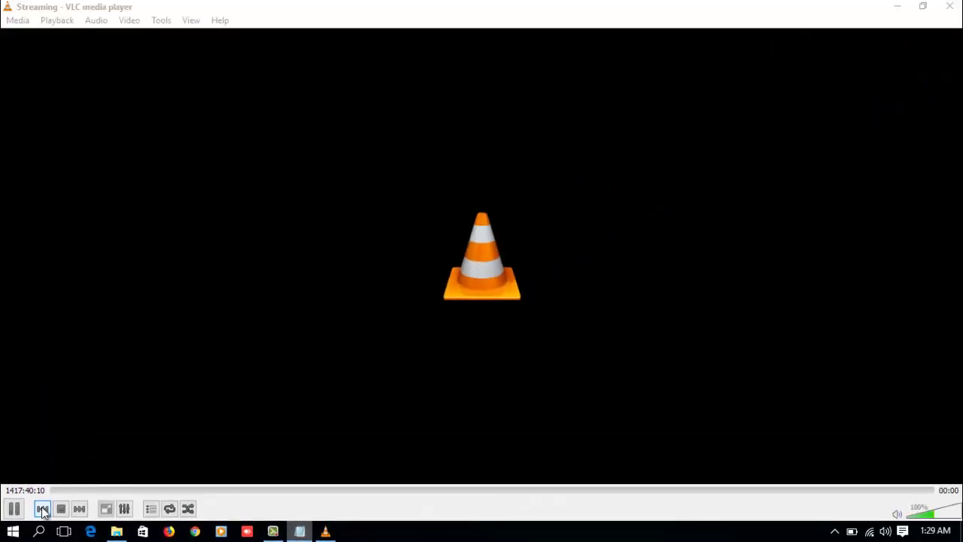
{"action": "left_click", "coordinate": [895, 6]}
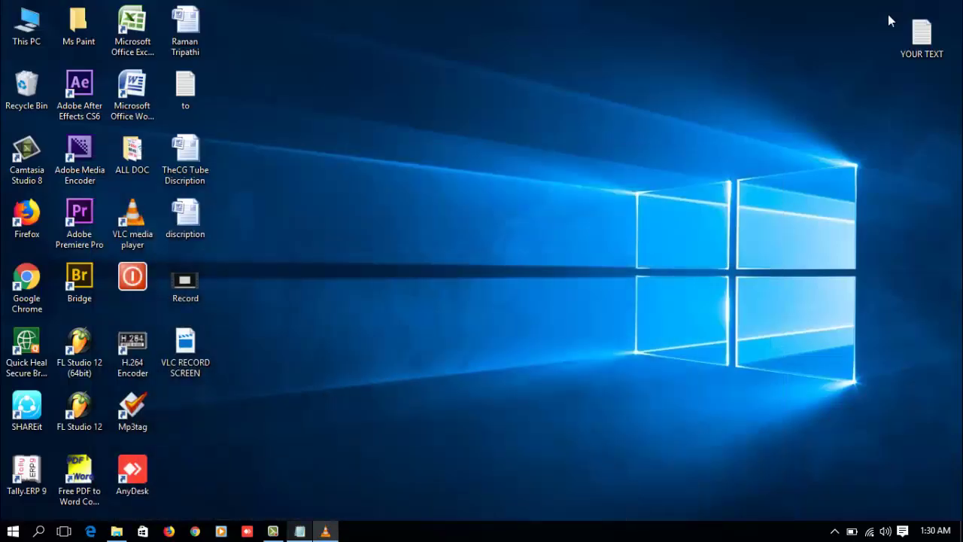
- Open and close the ALL DOC folder, the unnamed folder with the red icon, and This PC as on-screen activity for the recording
{"action": "right_click", "coordinate": [133, 157]}
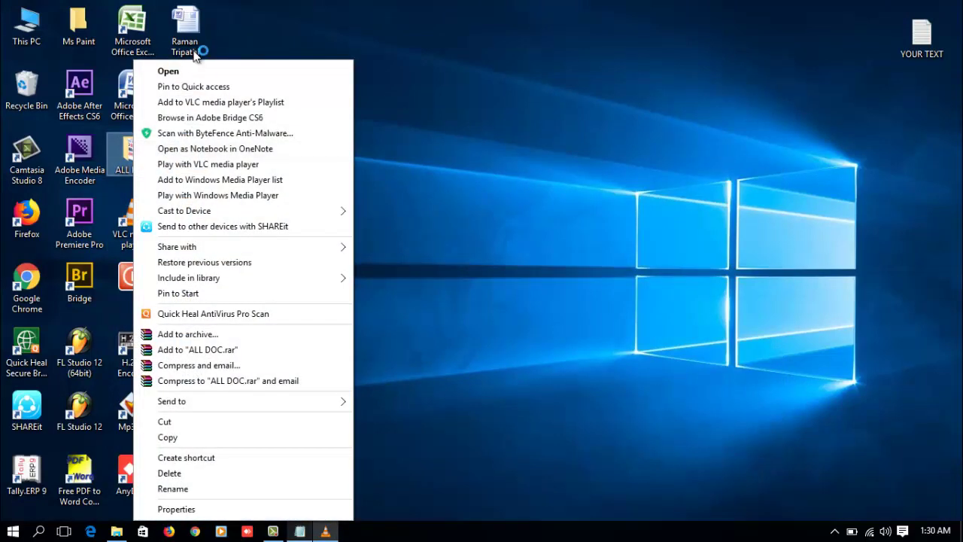
{"action": "left_click", "coordinate": [194, 72]}
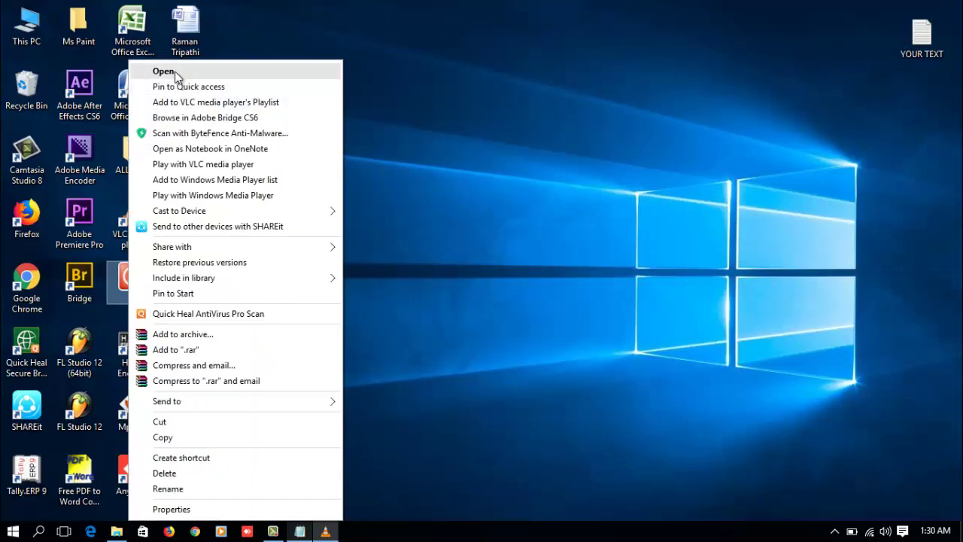
{"action": "left_click", "coordinate": [164, 72]}
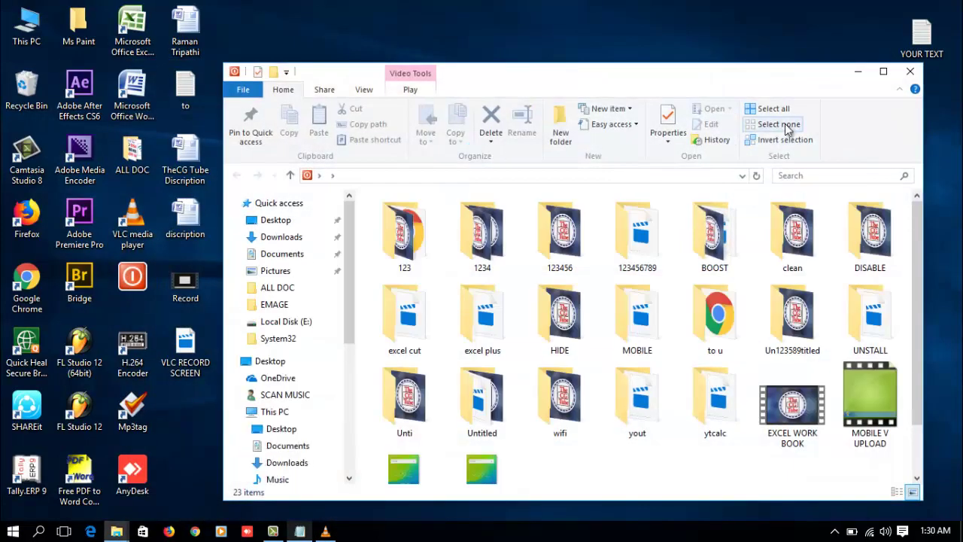
{"action": "left_click", "coordinate": [909, 72]}
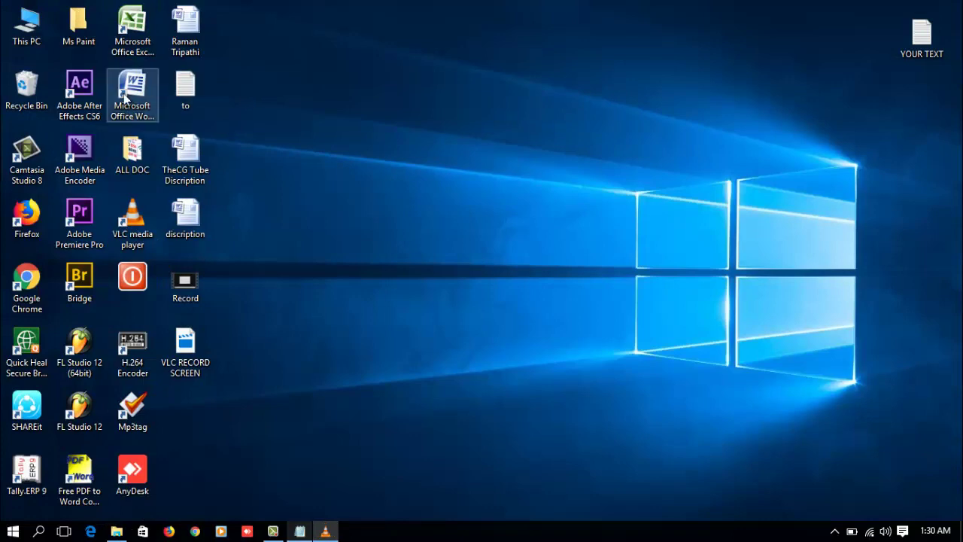
{"action": "right_click", "coordinate": [33, 39]}
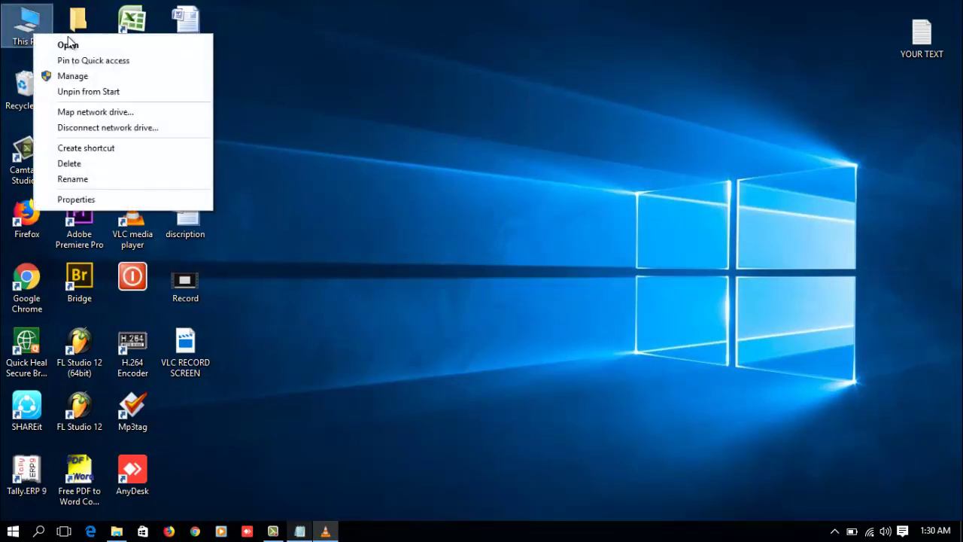
{"action": "left_click", "coordinate": [68, 45]}
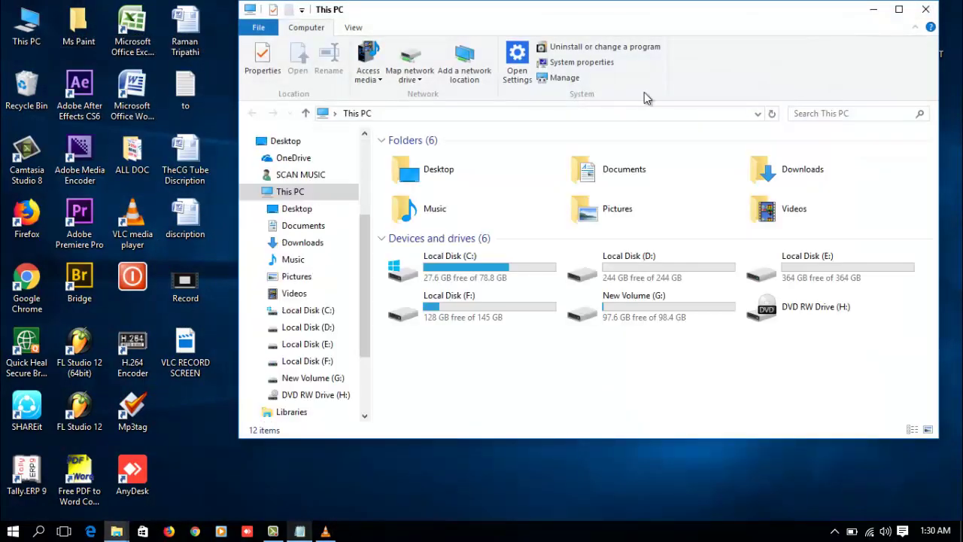
{"action": "left_click", "coordinate": [925, 9]}
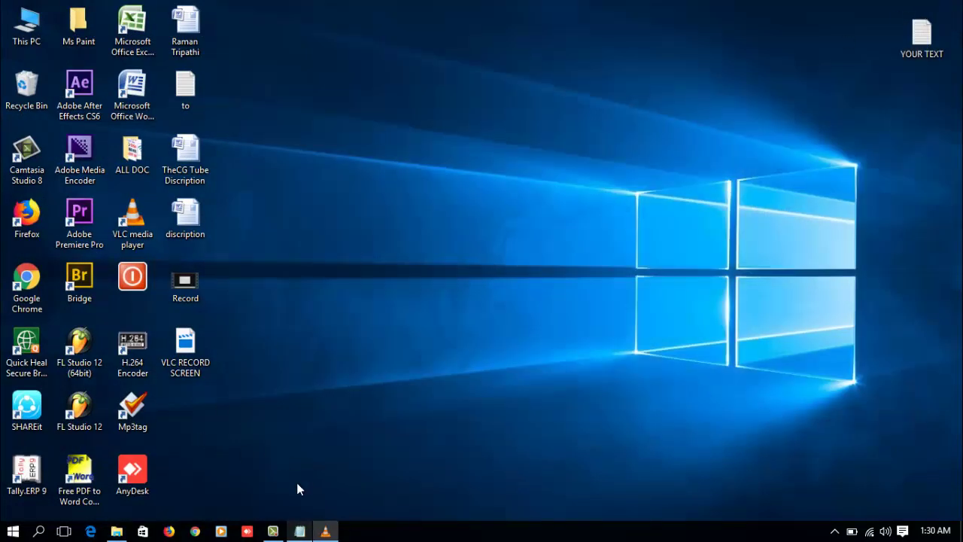
- Bring VLC media player back up and close it to end the screen recording
{"action": "left_click", "coordinate": [325, 531]}
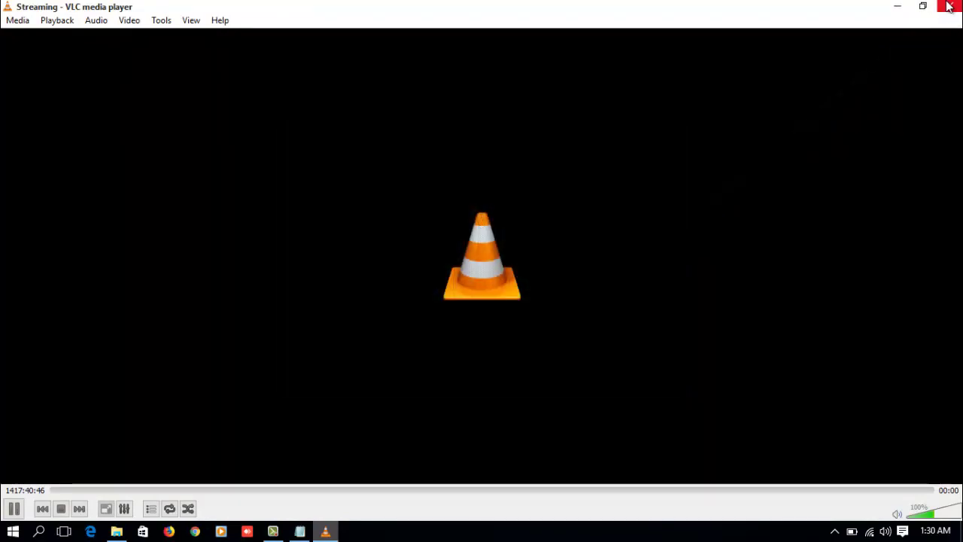
{"action": "left_click", "coordinate": [949, 6]}
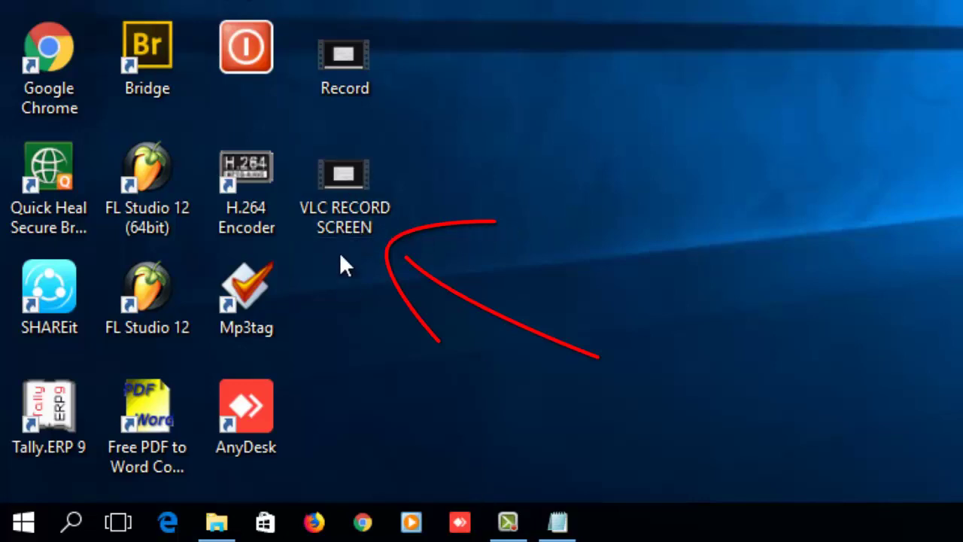
- Play back the VLC RECORD SCREEN video from the desktop, close the player, and bring the Notepad note back up
{"action": "left_click", "coordinate": [341, 184]}
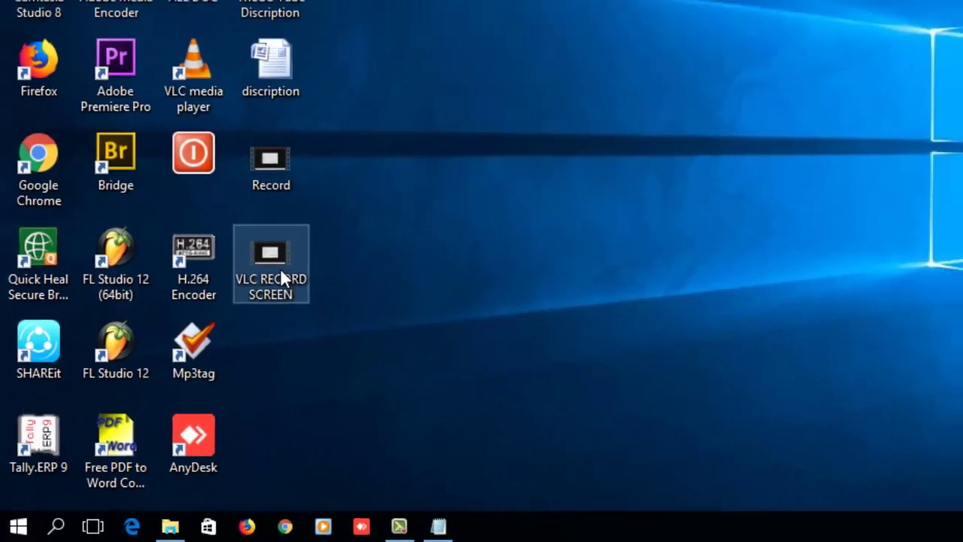
{"action": "right_click", "coordinate": [359, 197]}
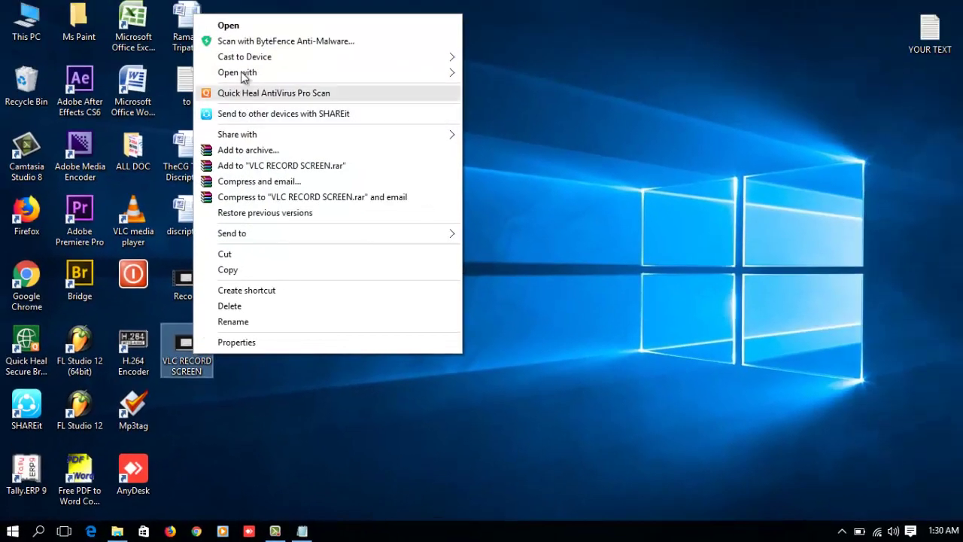
{"action": "left_click", "coordinate": [240, 28]}
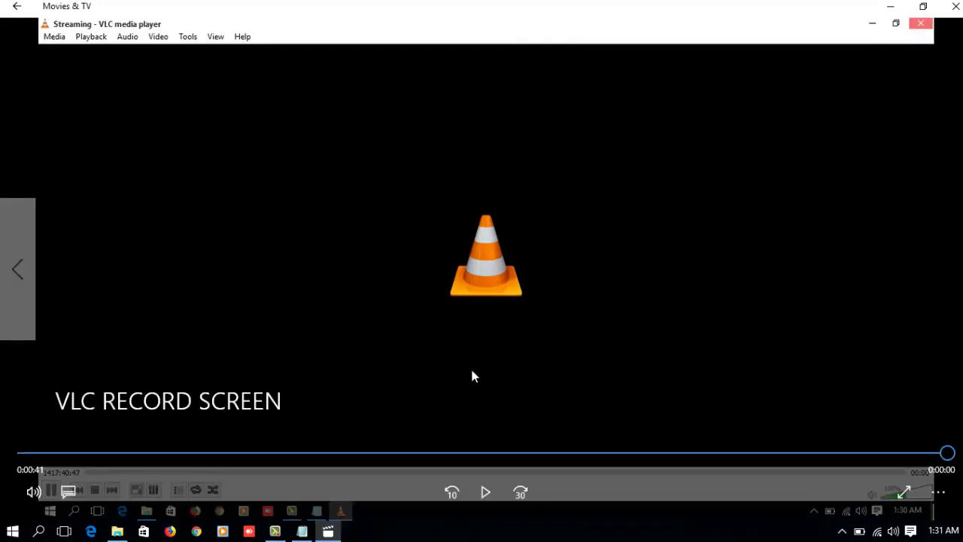
{"action": "left_click", "coordinate": [950, 6]}
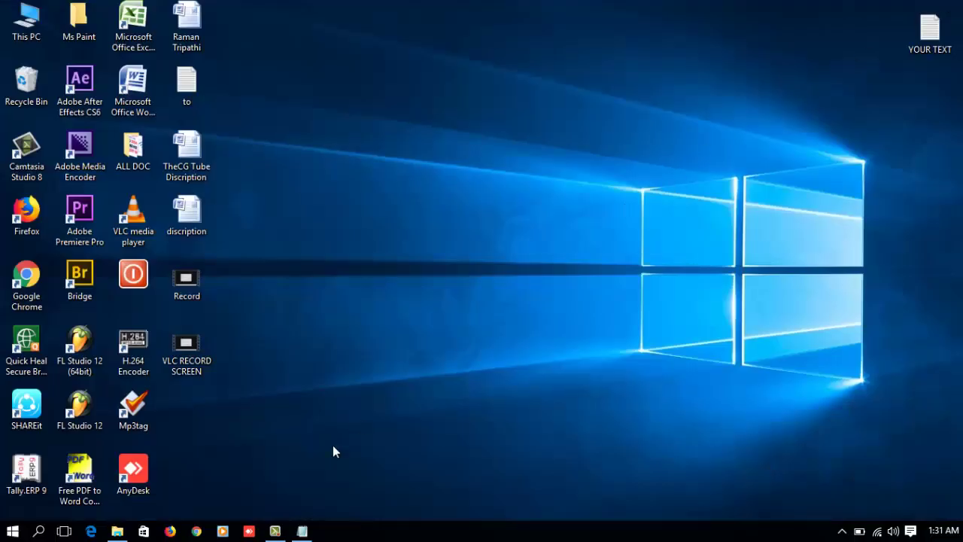
{"action": "left_click", "coordinate": [302, 531]}
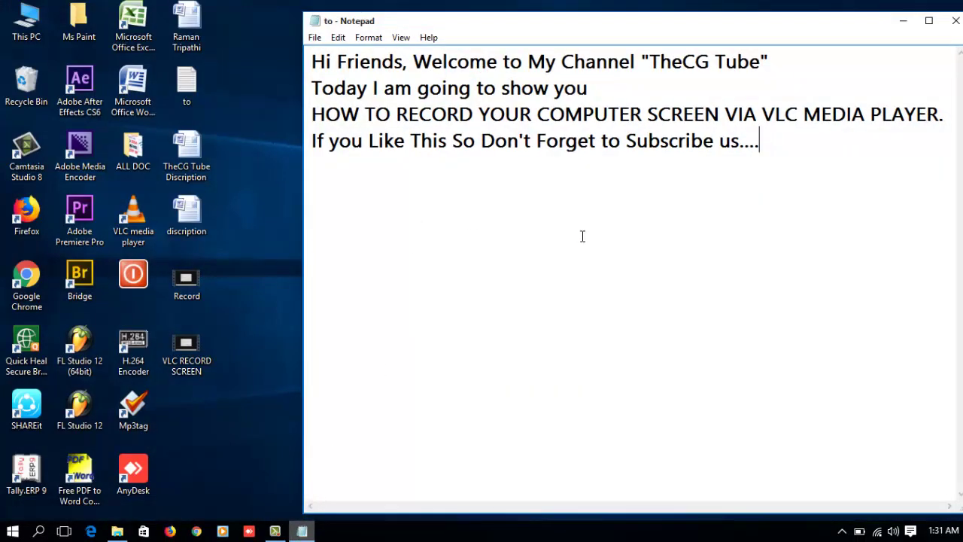